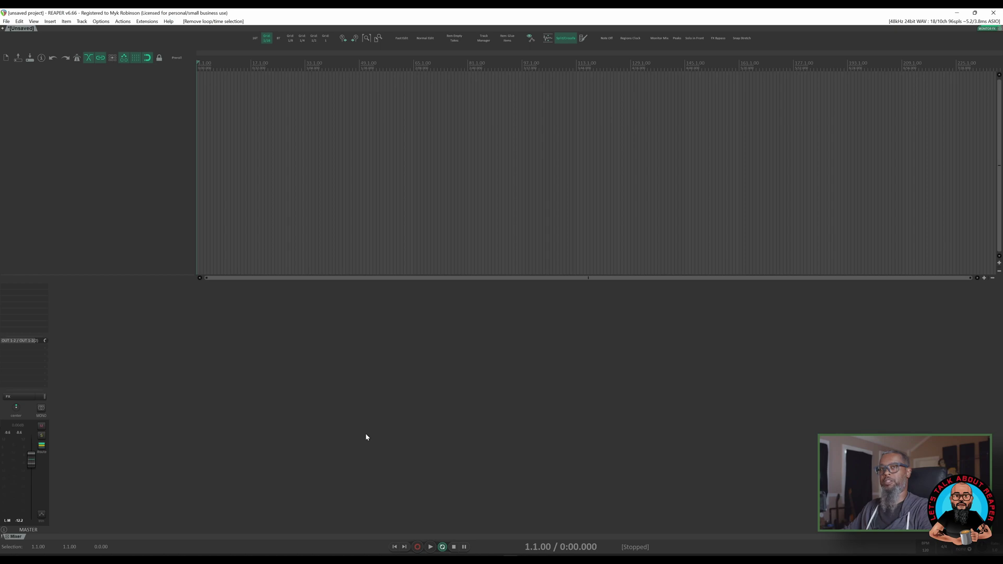
# Insert 32 new tracks named Track, giving Track 1 through Track 32.
pyautogui.rightClick(74, 156)
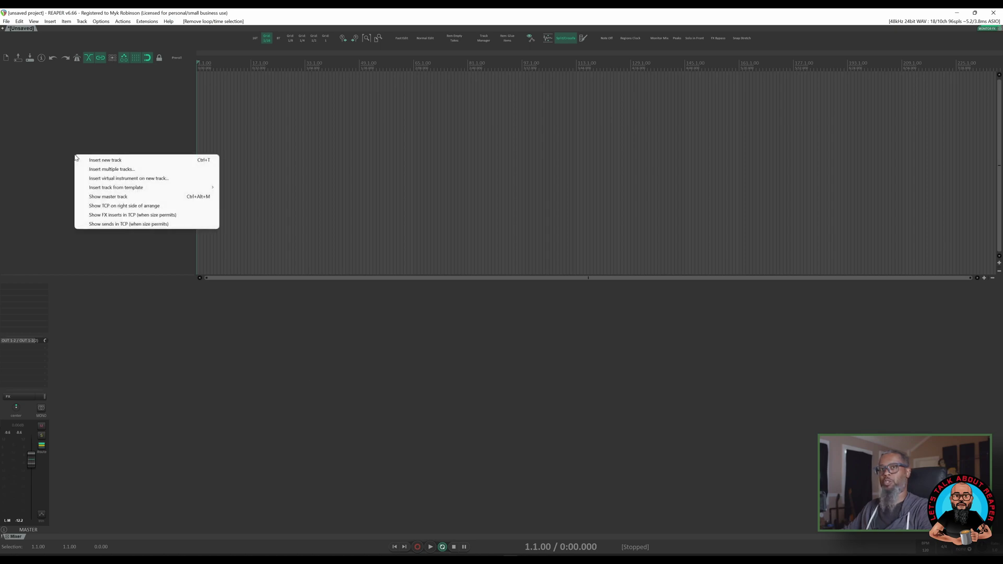
pyautogui.click(96, 168)
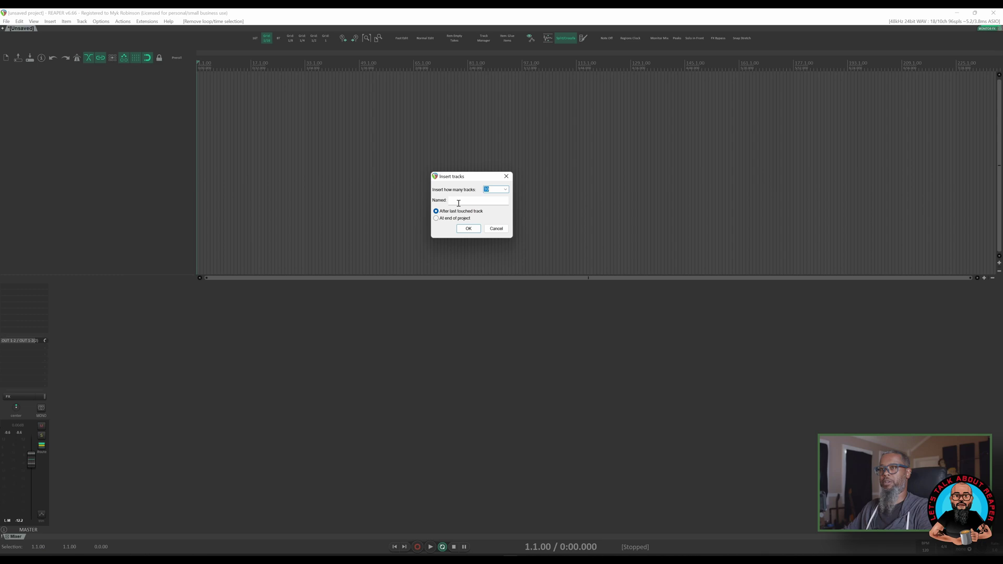
pyautogui.write('32')
pyautogui.click(487, 201)
pyautogui.write('Track')
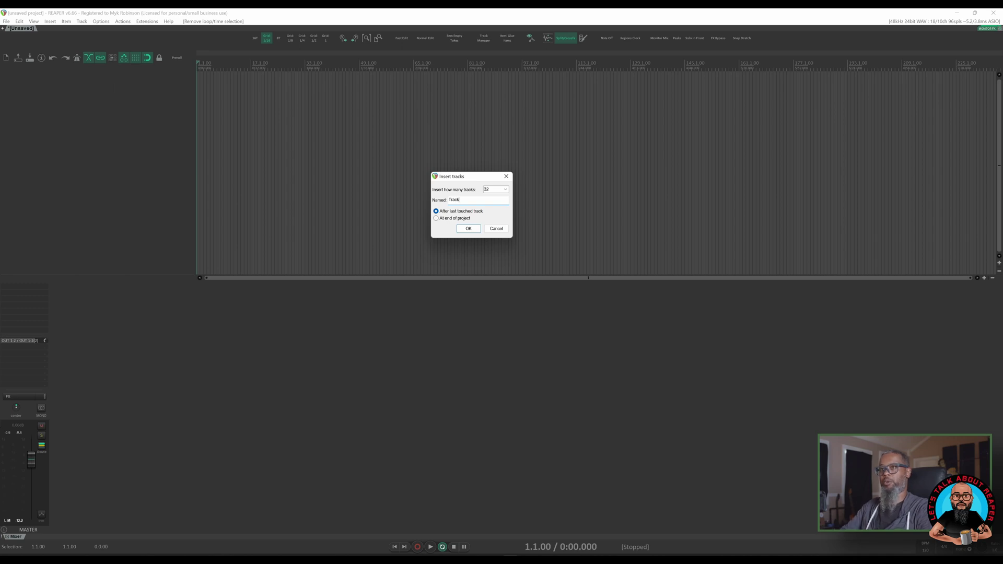
pyautogui.press('Return')
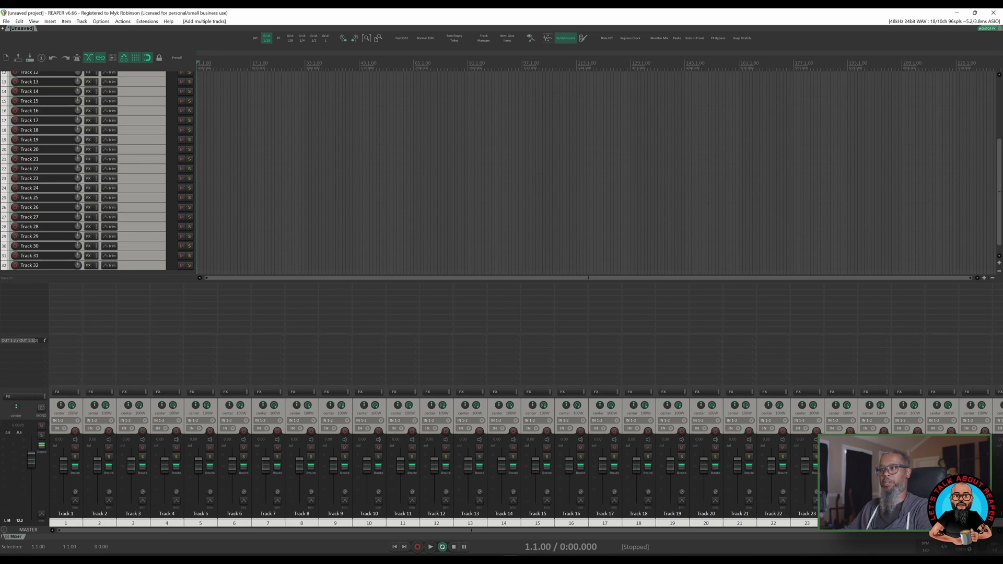
# Add VST3: TR5 White Channel to Track 1, found by filtering the FX browser for 'white'.
pyautogui.scroll(5, 89, 172)
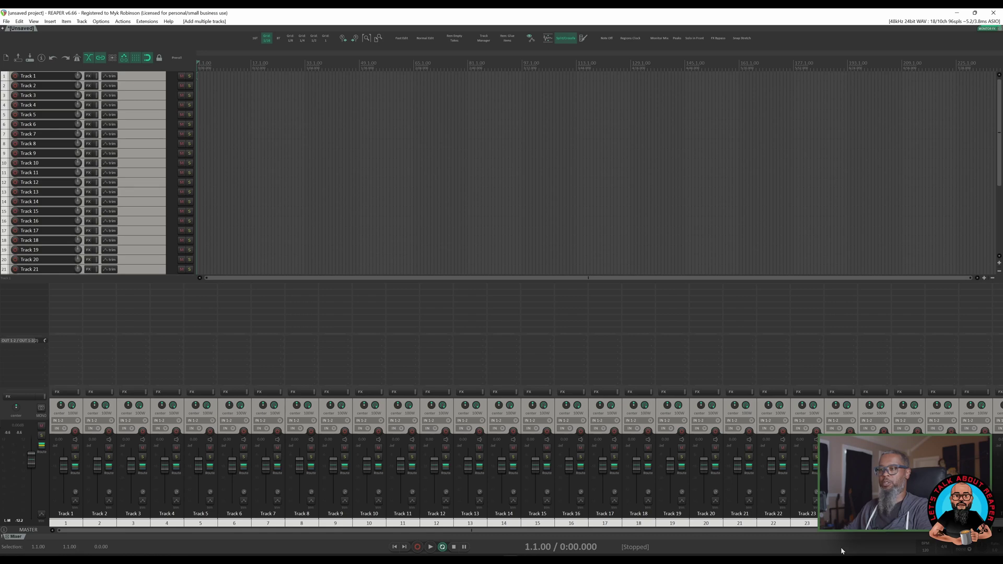
pyautogui.click(65, 393)
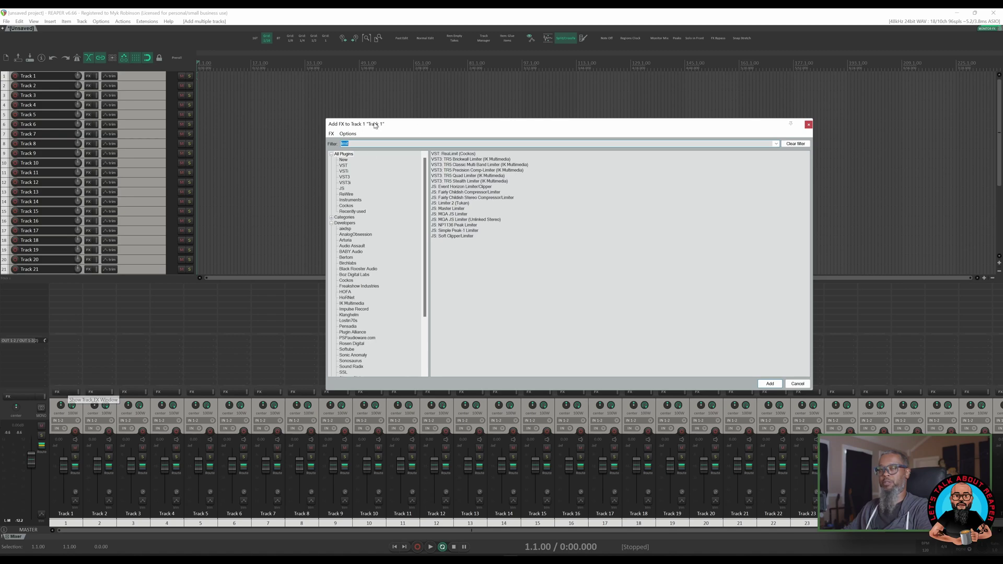
pyautogui.press('BackSpace')
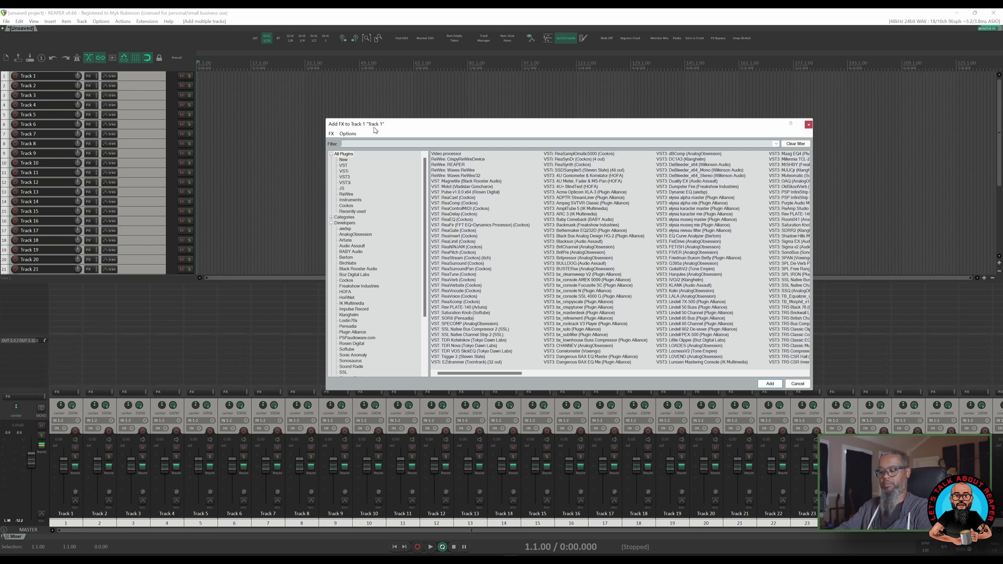
pyautogui.write('white')
pyautogui.doubleClick(483, 160)
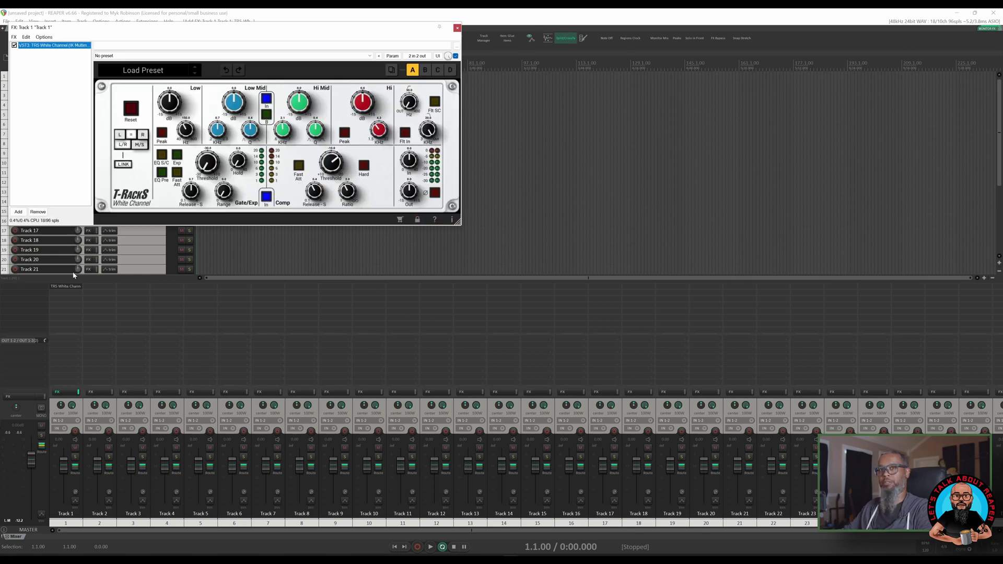
# Drag Track 1's White Channel onto neighbouring tracks, then delete those trial copies.
pyautogui.click(64, 287)
pyautogui.moveTo(64, 287); pyautogui.dragTo(198, 288)
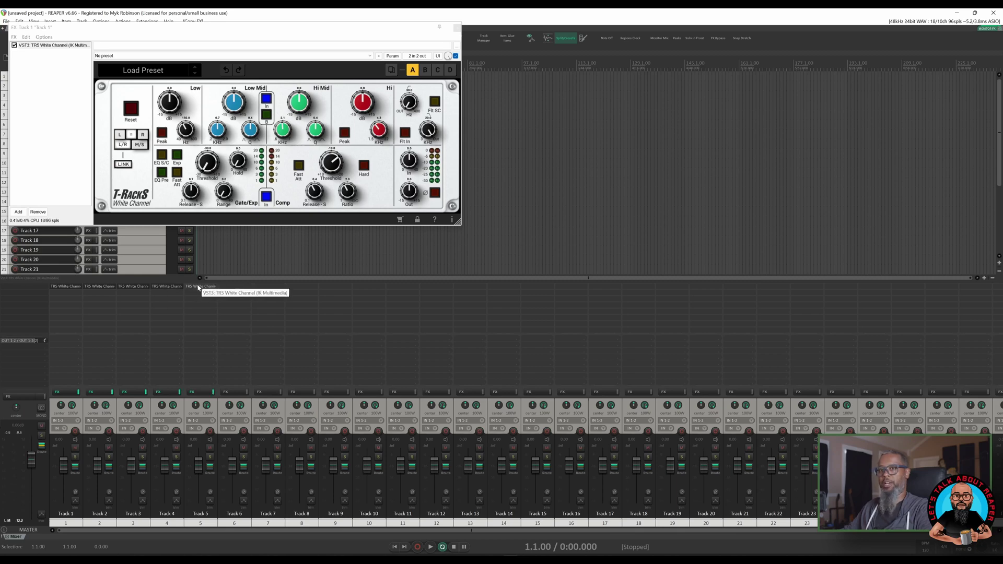
pyautogui.press('Delete')
pyautogui.keyDown('alt'); pyautogui.click(177, 286); pyautogui.keyUp('alt')
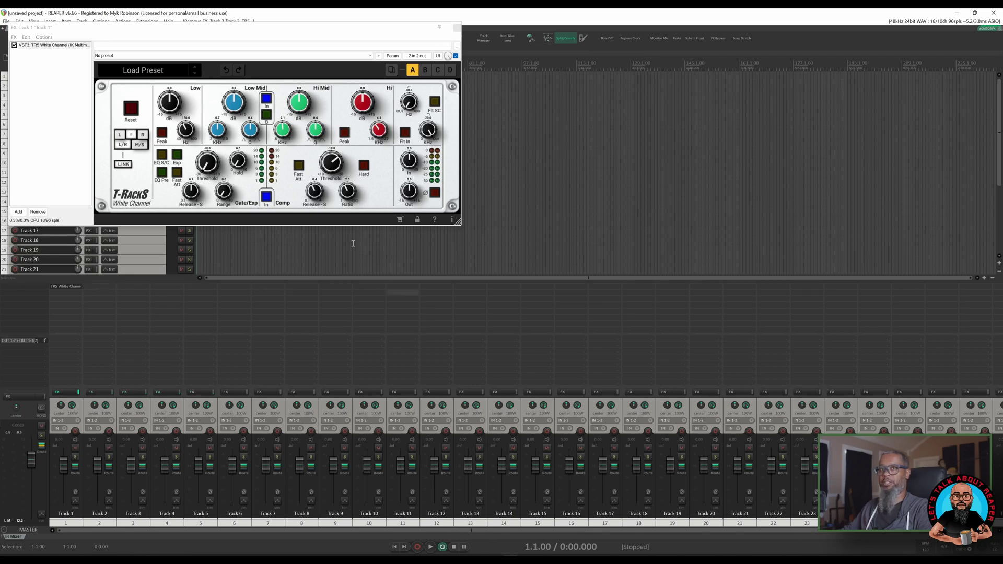
# Move the FX window lower and bring up the Actions list.
pyautogui.moveTo(286, 28); pyautogui.dragTo(292, 92)
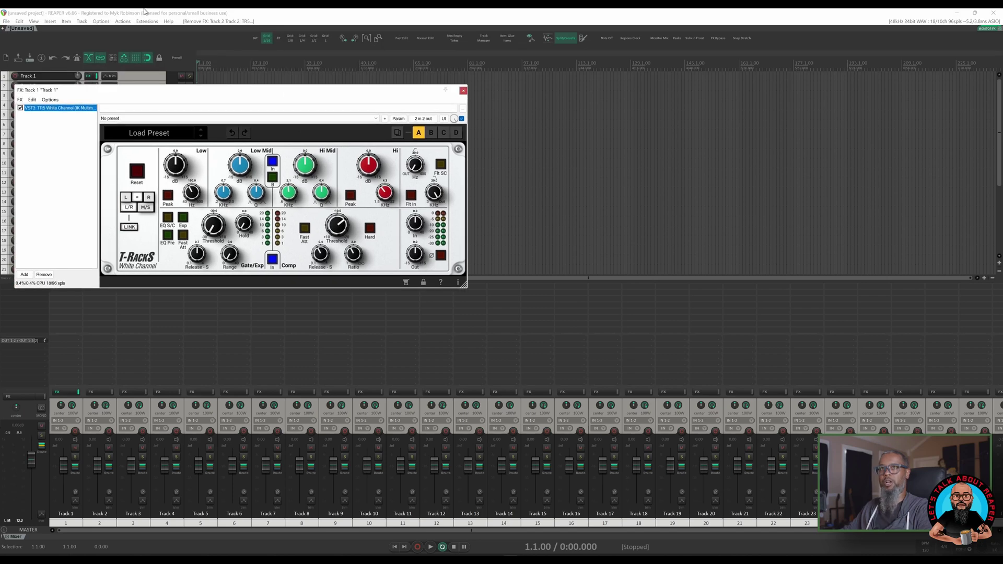
pyautogui.click(122, 21)
pyautogui.click(133, 30)
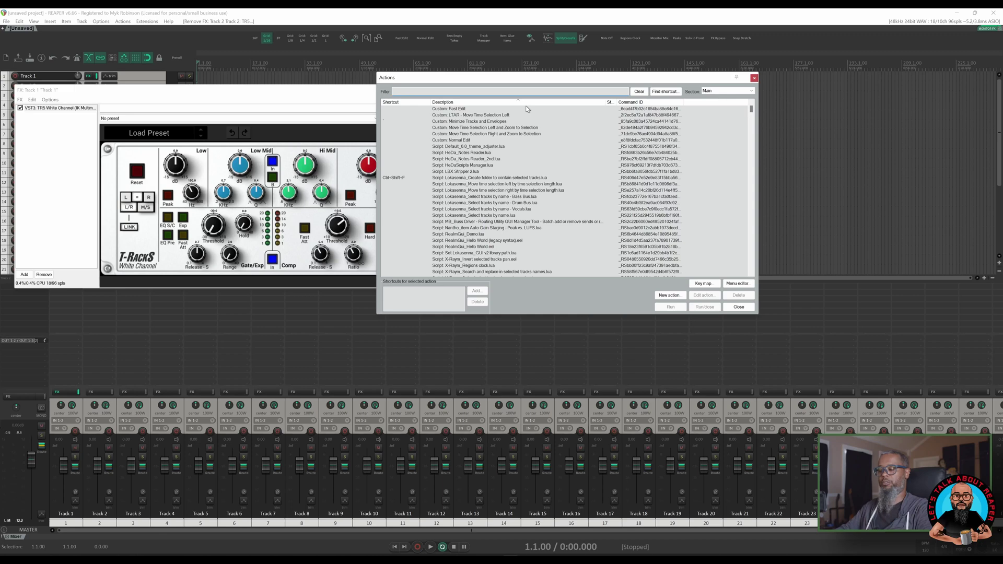
# Run 'Script: mpl_Insert focused FX to selected tracks.lua', found by filtering Actions for 'insert fx'.
pyautogui.write('insert fx')
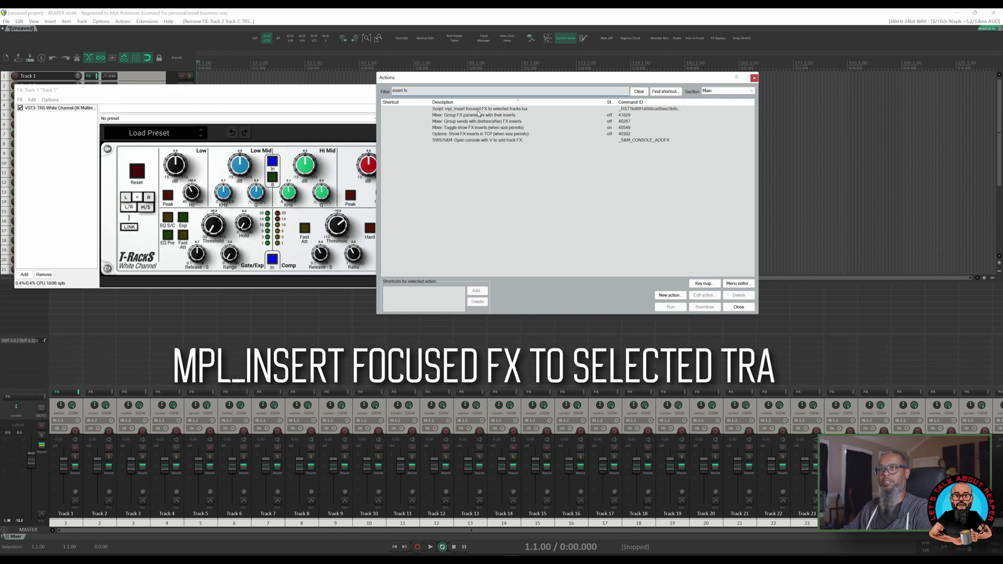
pyautogui.click(478, 111)
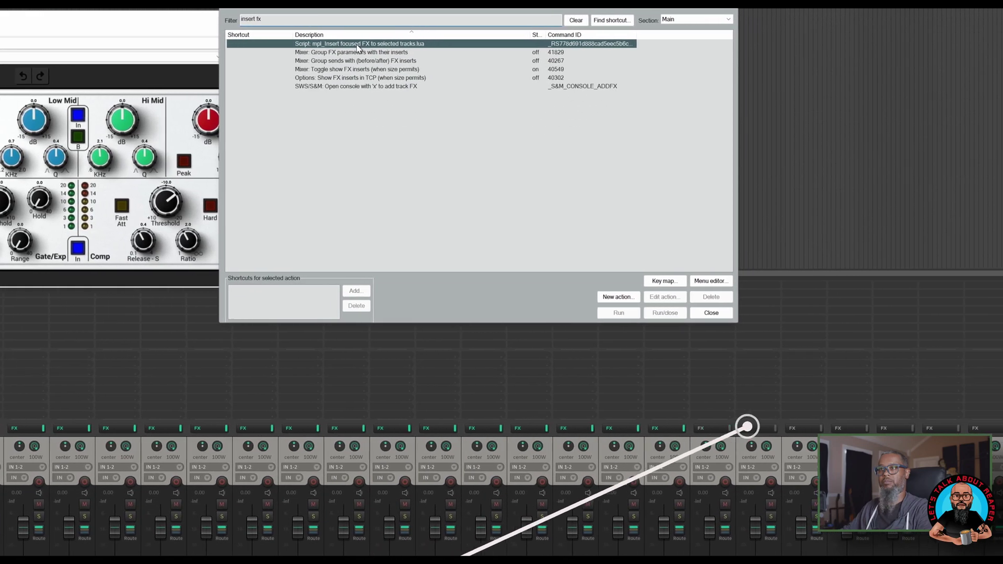
pyautogui.press('Escape')
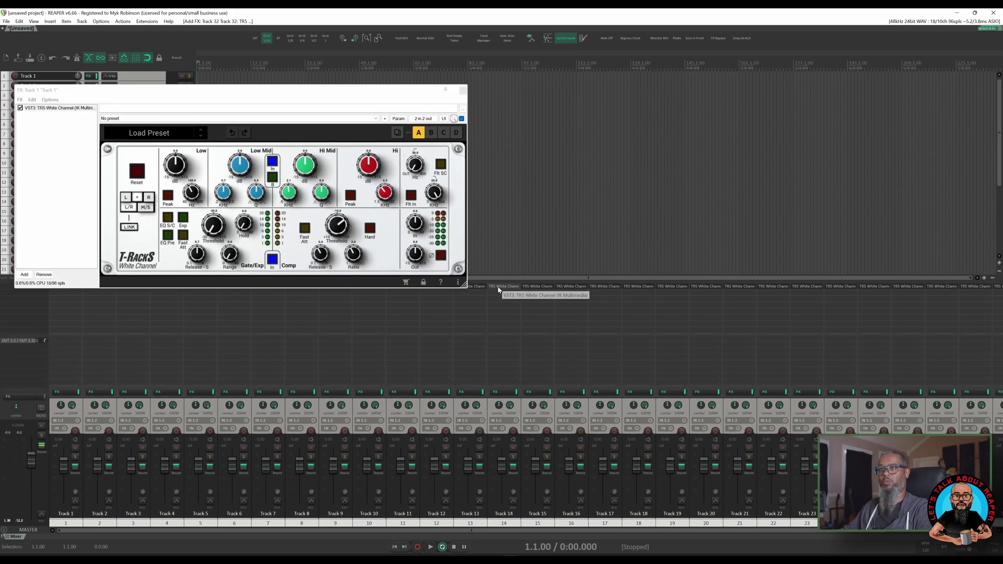
pyautogui.moveTo(543, 532); pyautogui.dragTo(679, 535)
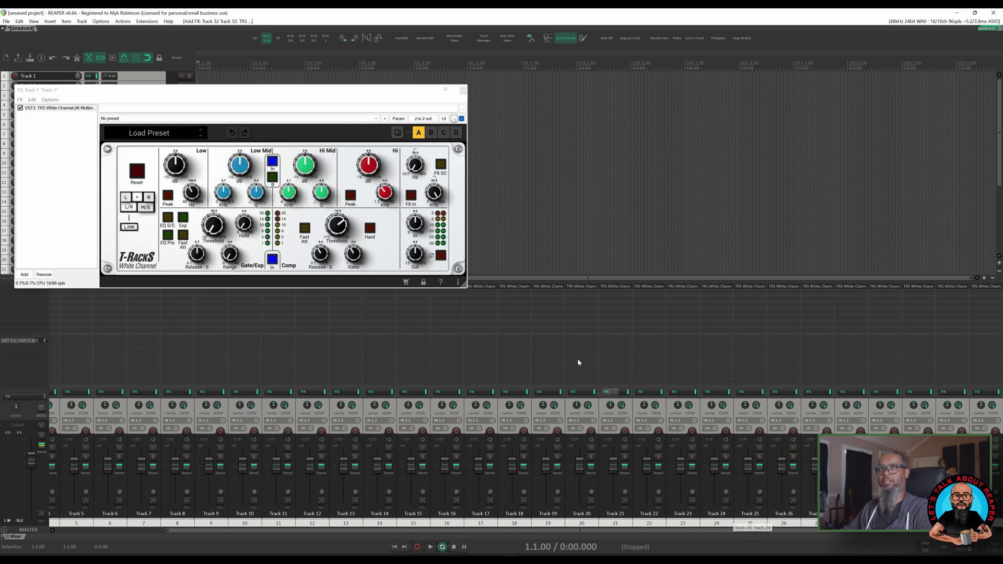
pyautogui.click(141, 23)
# In ReaPack's repository manager, select MPL Scripts, then cancel the import-by-URL dialog and the manager.
pyautogui.moveTo(157, 30)
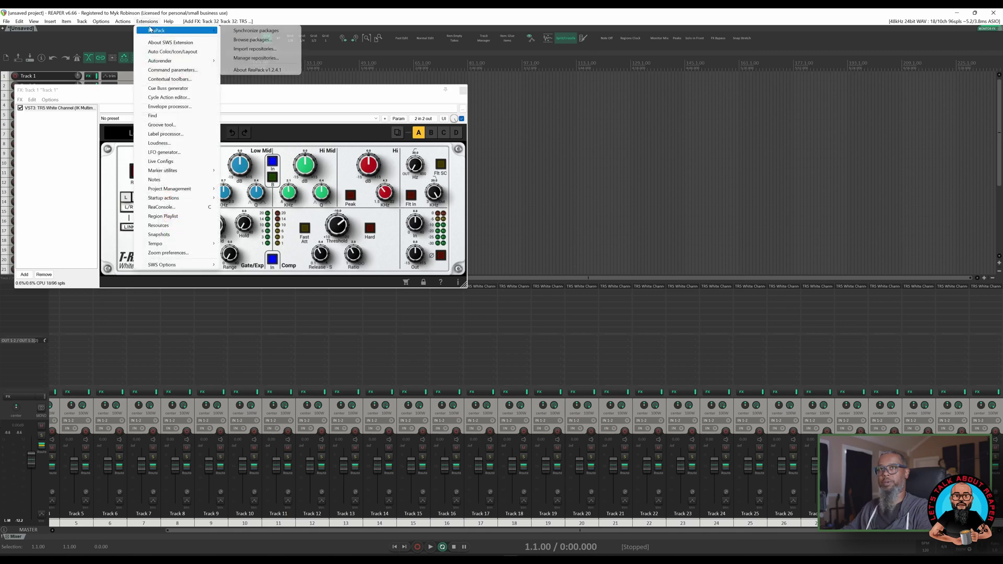
pyautogui.click(260, 58)
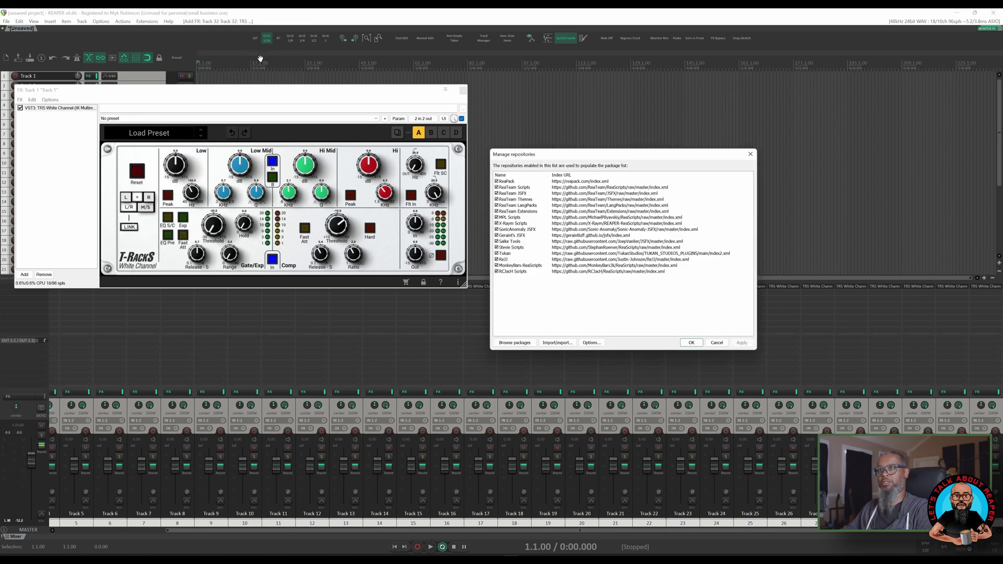
pyautogui.click(593, 218)
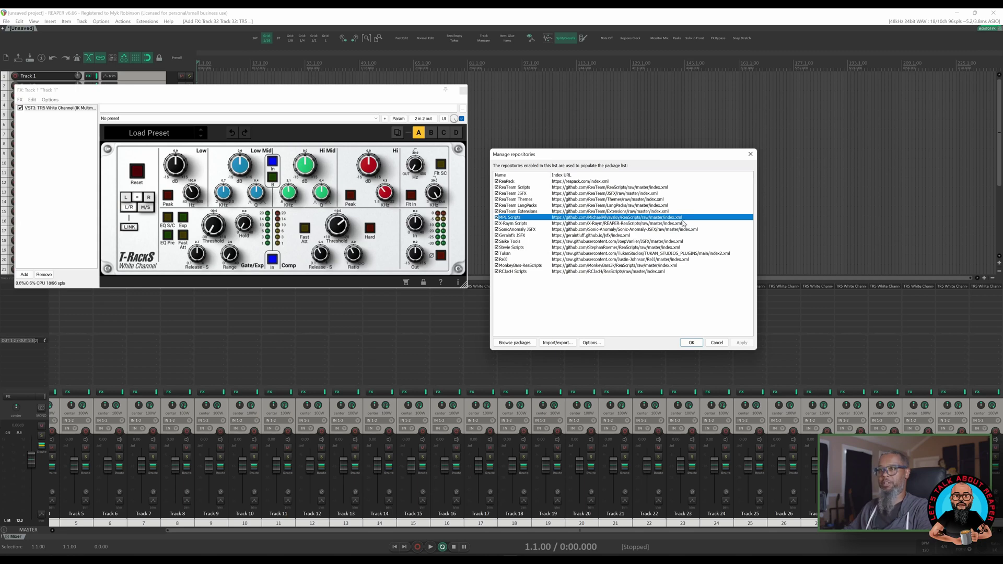
pyautogui.click(557, 343)
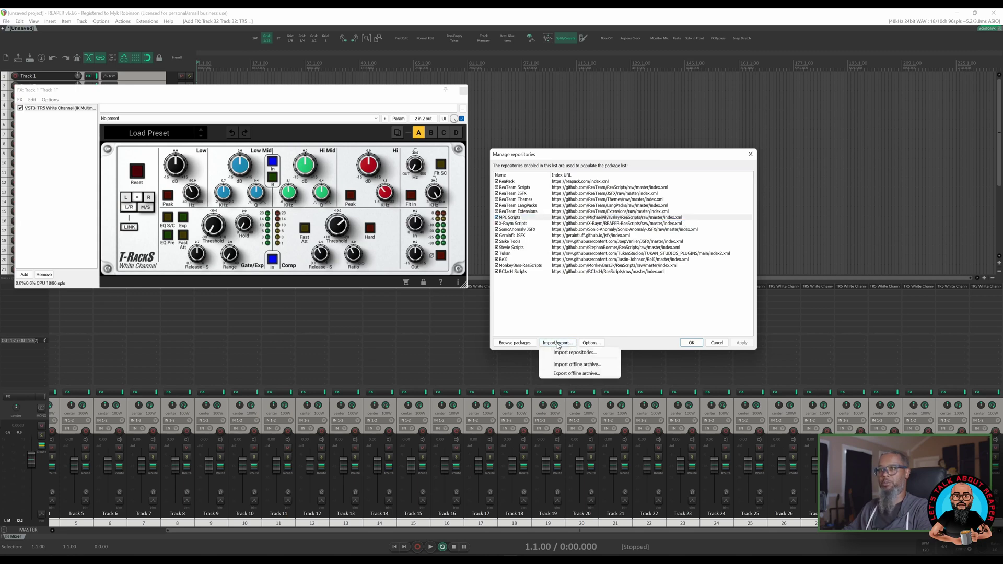
pyautogui.click(564, 352)
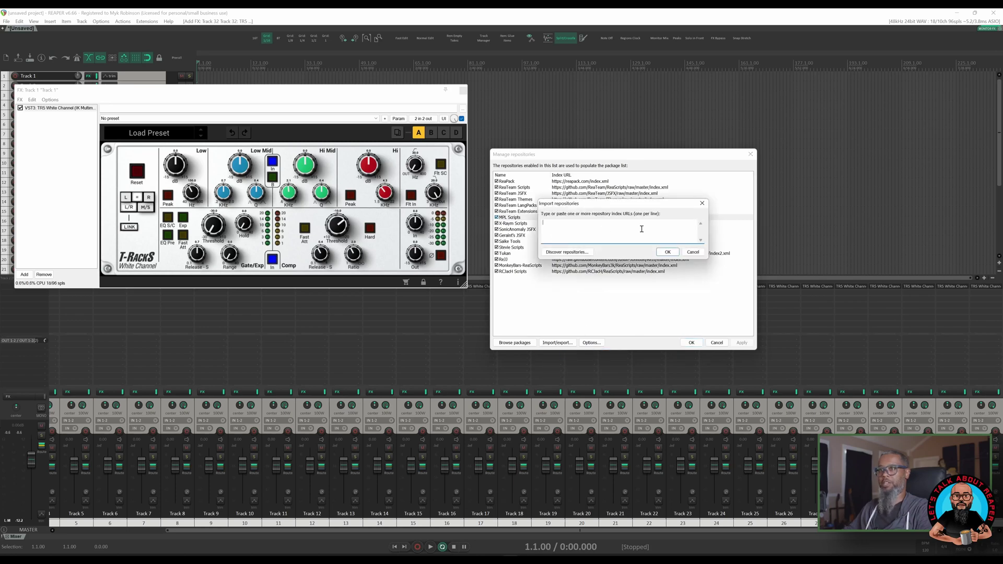
pyautogui.click(693, 252)
pyautogui.click(716, 343)
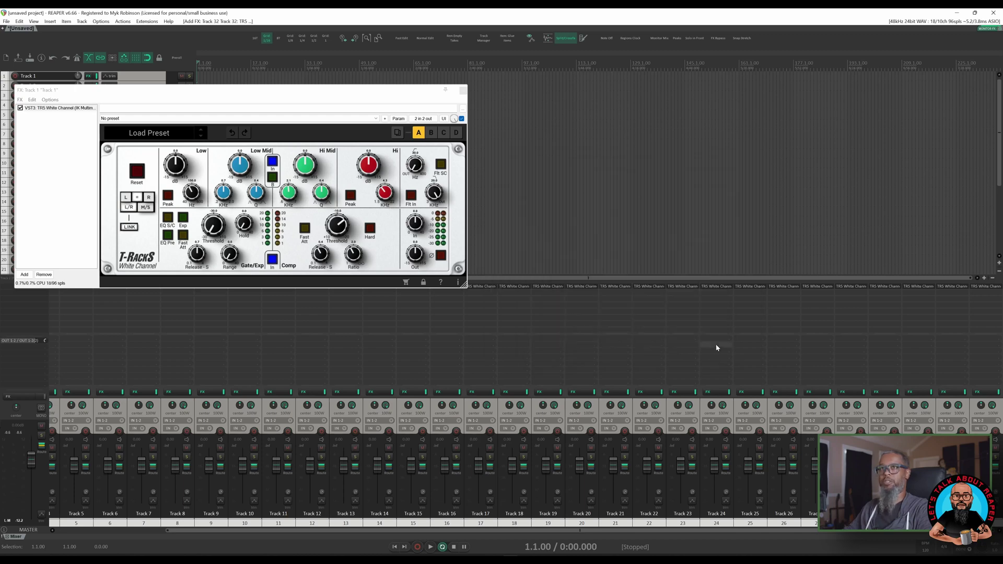
# Open Extensions > ReaPack > Browse packages.
pyautogui.click(147, 22)
pyautogui.moveTo(155, 31)
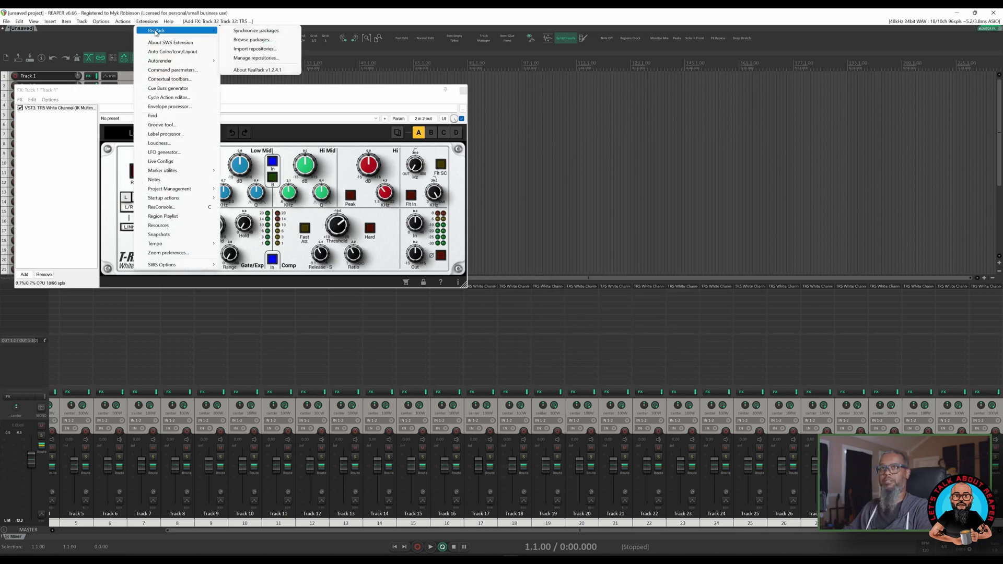
pyautogui.click(268, 41)
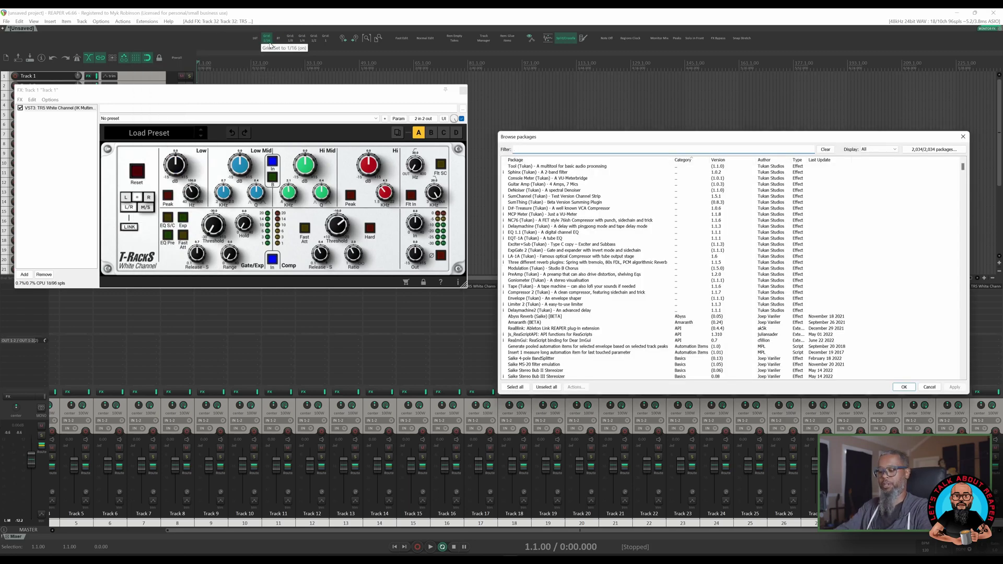
# Install MPL's 'Insert focused FX to selected tracks, preserve parameters' v1.01, found by filtering 'Insert fx'.
pyautogui.write('Insert fx')
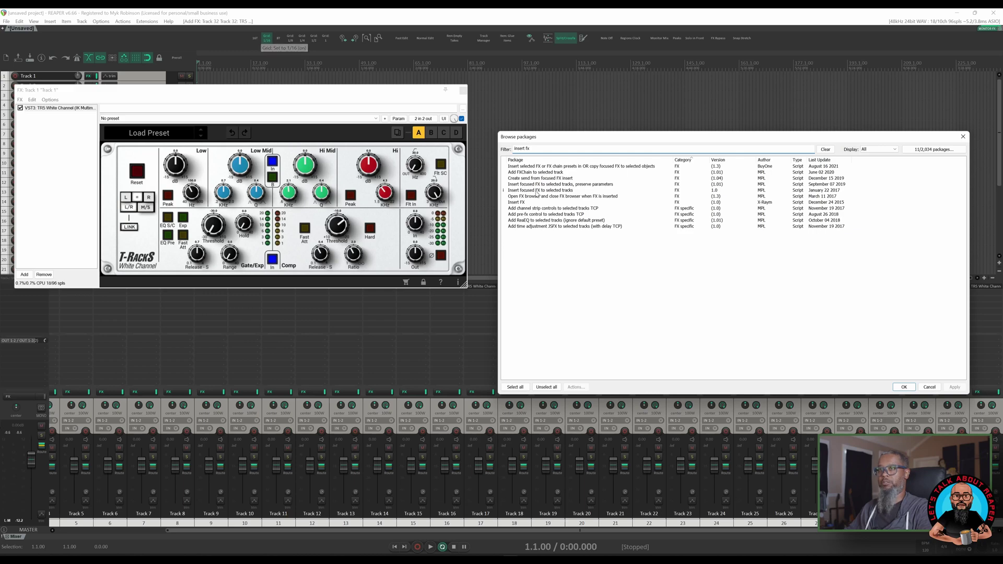
pyautogui.click(557, 190)
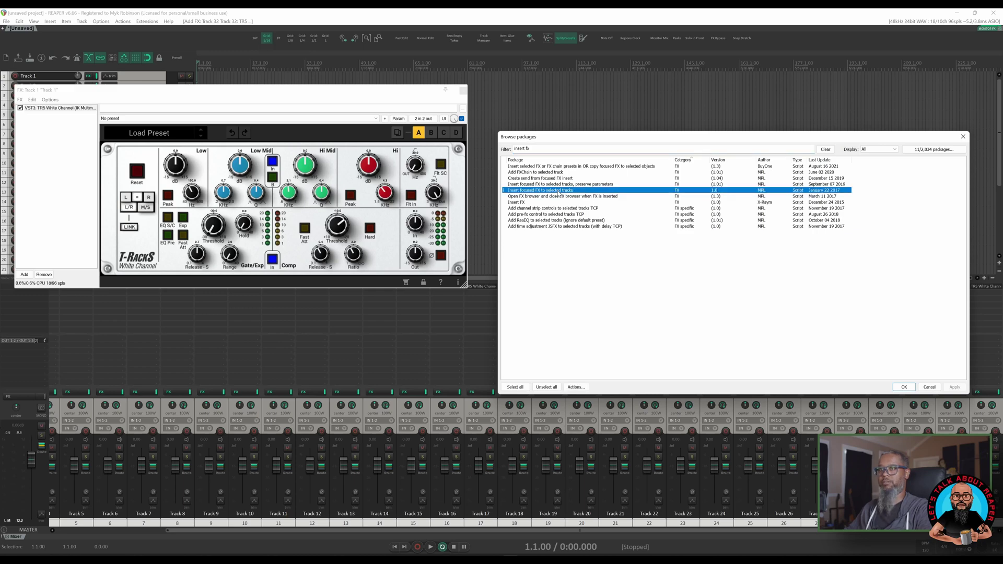
pyautogui.click(524, 186)
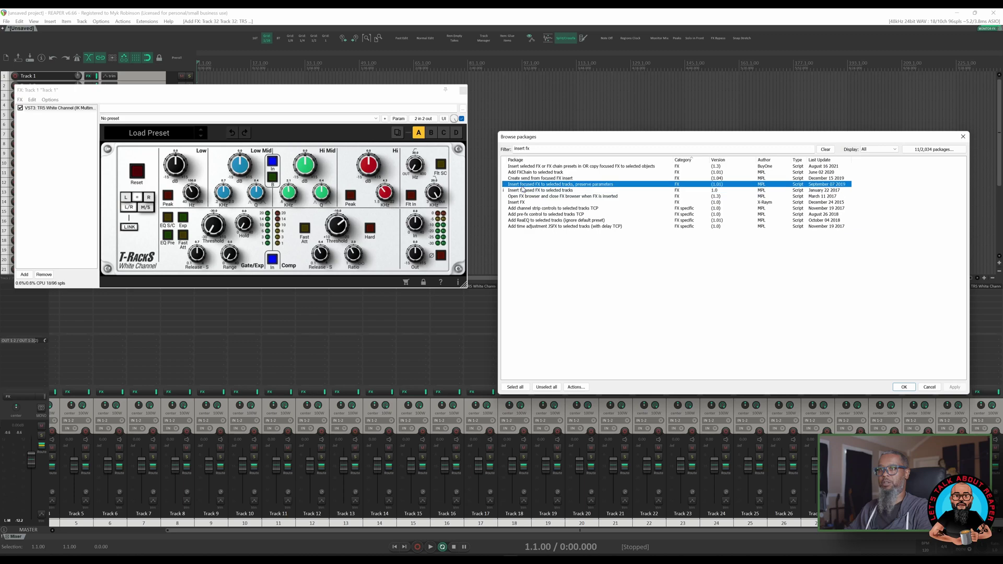
pyautogui.rightClick(577, 186)
pyautogui.click(595, 189)
pyautogui.click(960, 387)
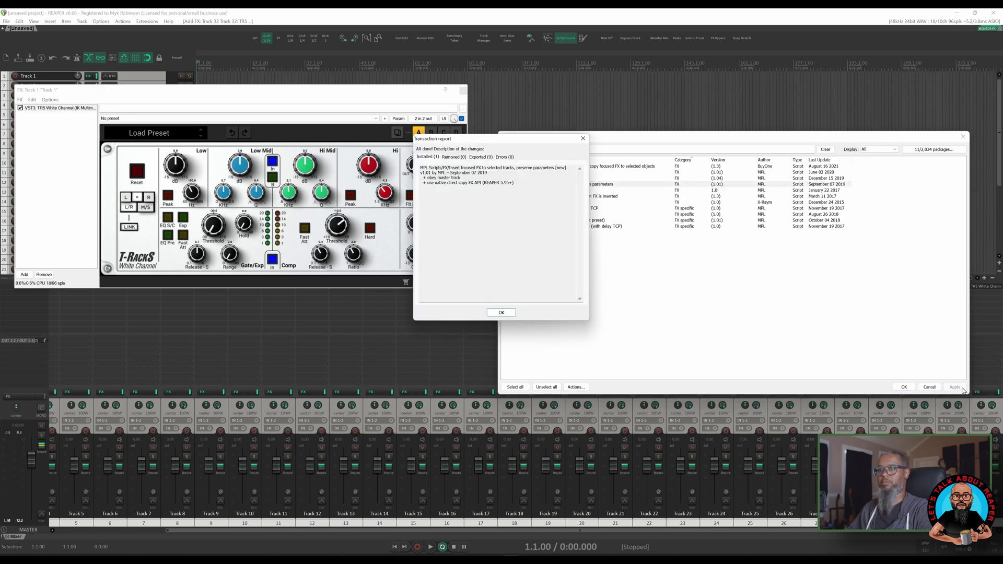
pyautogui.click(502, 317)
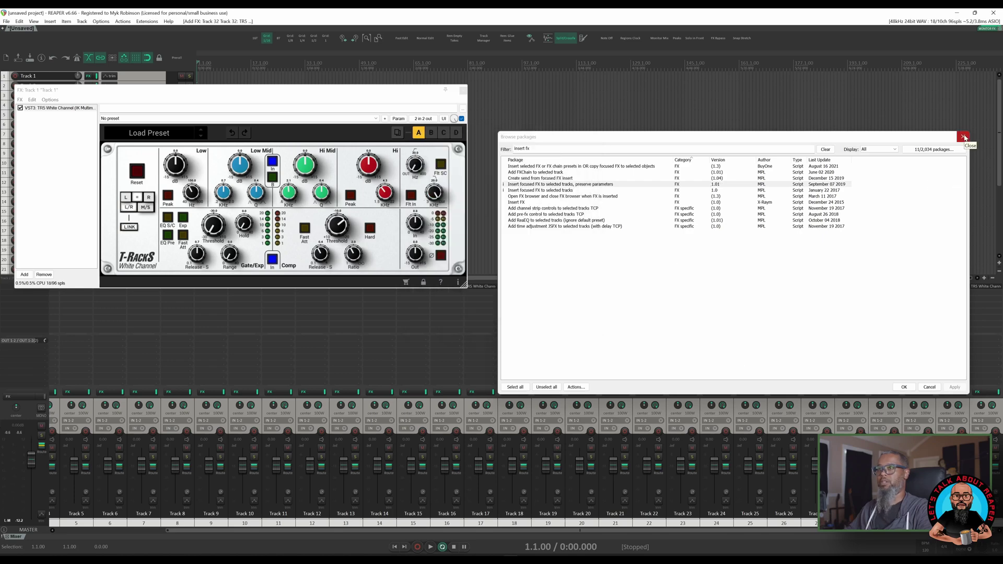
pyautogui.click(963, 136)
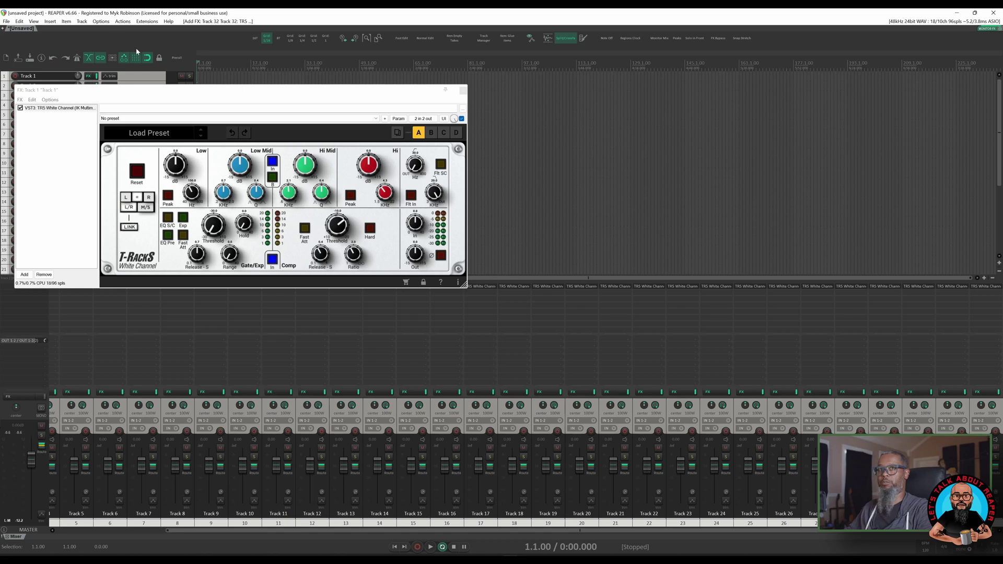
# Remove TR5 White Channel from the project via the Project Bay's FX tab, then close the bay.
pyautogui.click(35, 22)
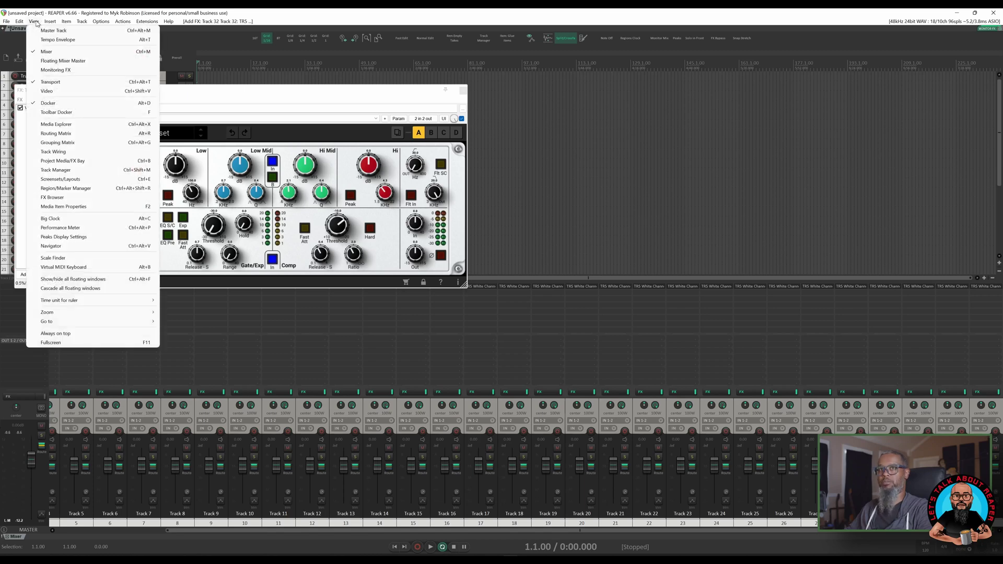
pyautogui.click(67, 162)
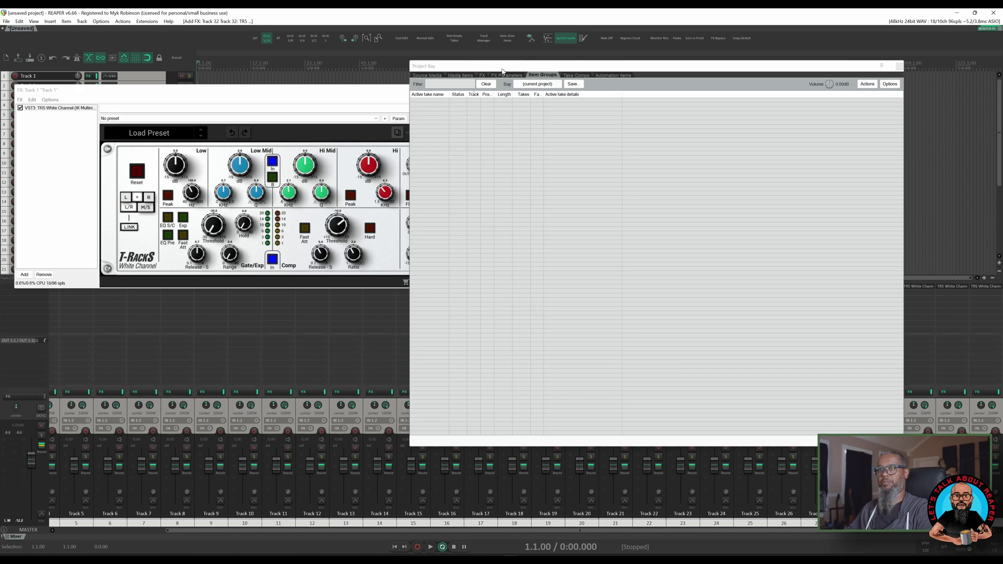
pyautogui.click(483, 76)
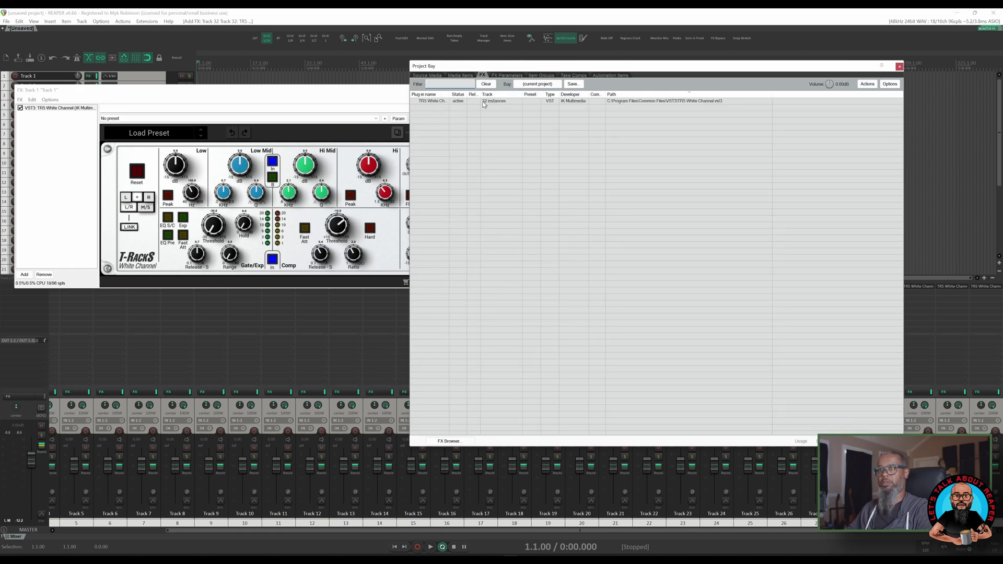
pyautogui.rightClick(433, 104)
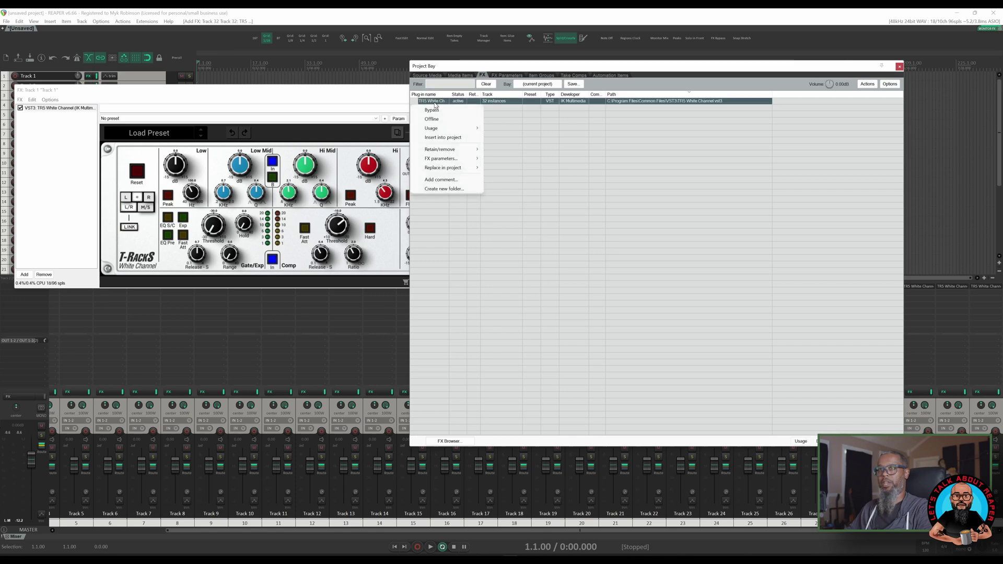
pyautogui.moveTo(455, 150)
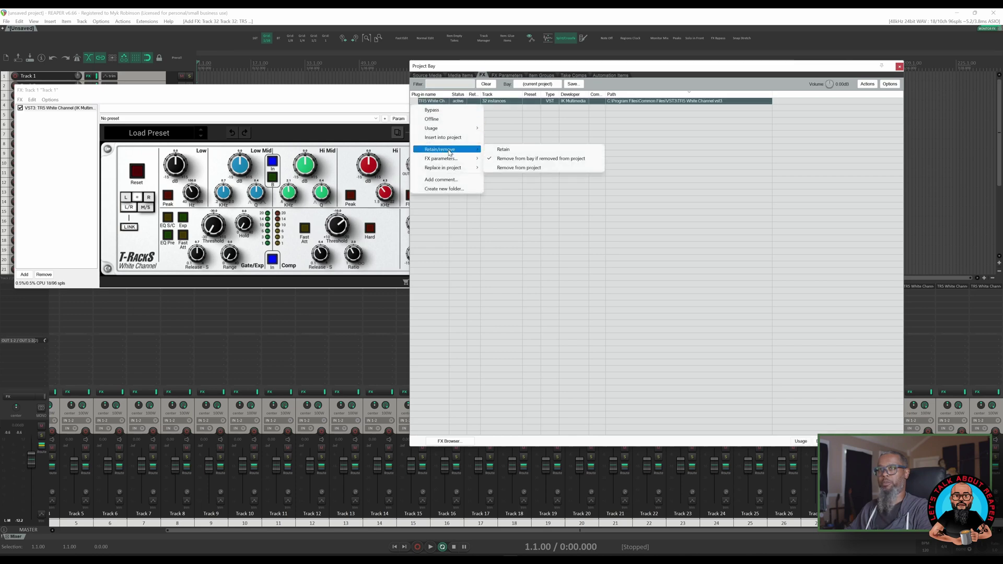
pyautogui.click(519, 168)
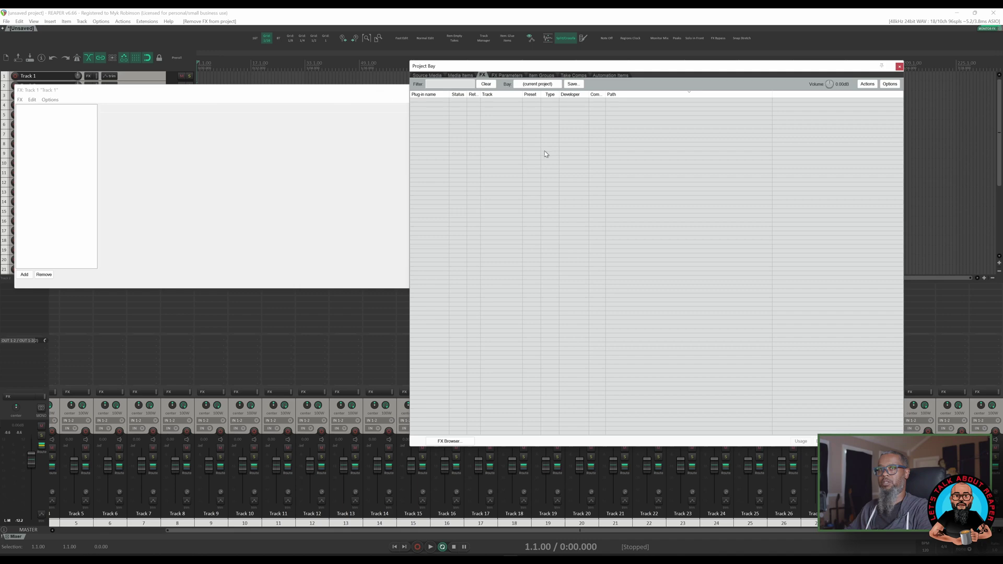
pyautogui.click(899, 66)
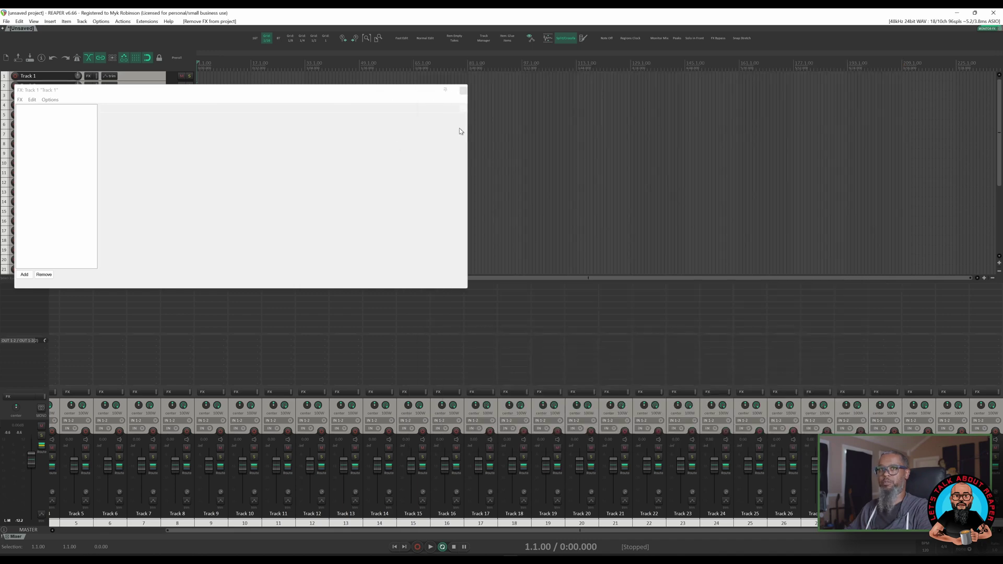
pyautogui.click(91, 127)
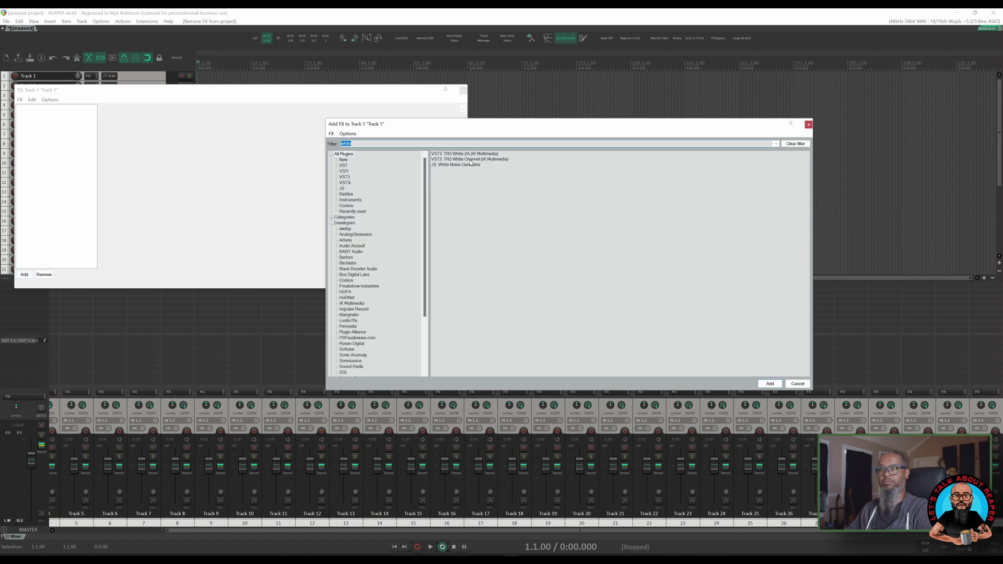
# Add TR5 White Channel to Track 1, switch Flt In on, and raise Ratio from 2.0 to 2.5.
pyautogui.doubleClick(484, 159)
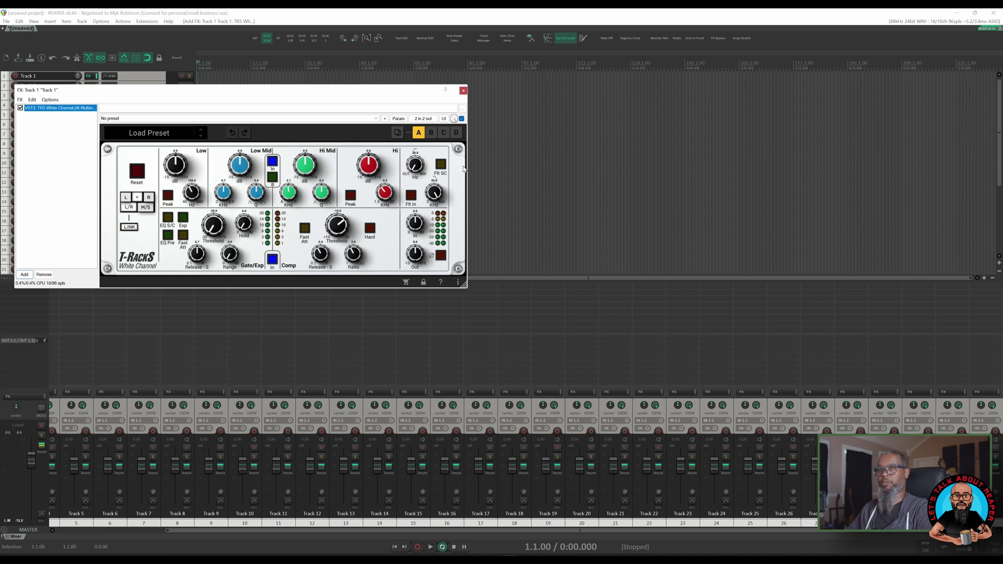
pyautogui.click(411, 195)
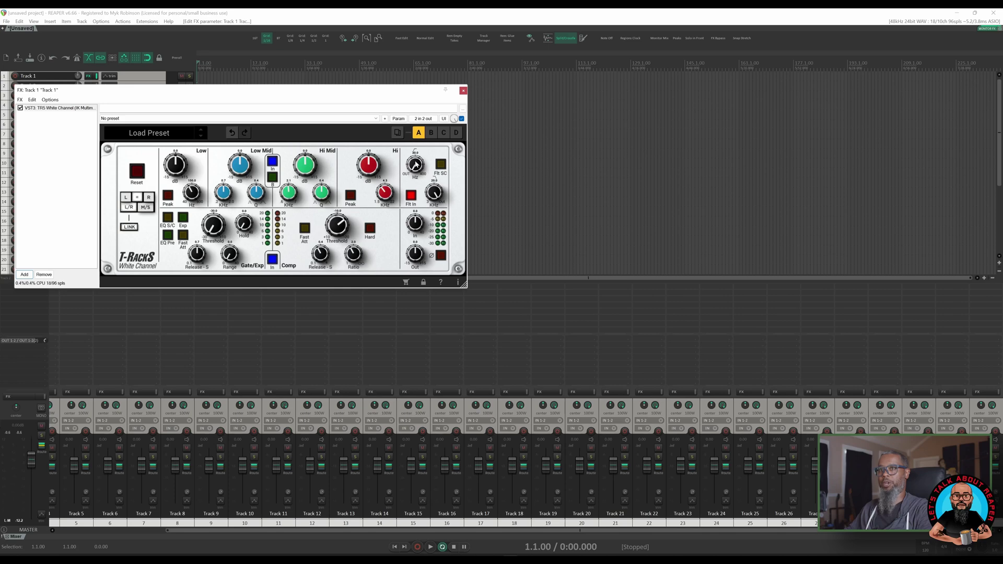
pyautogui.moveTo(358, 258); pyautogui.dragTo(359, 246)
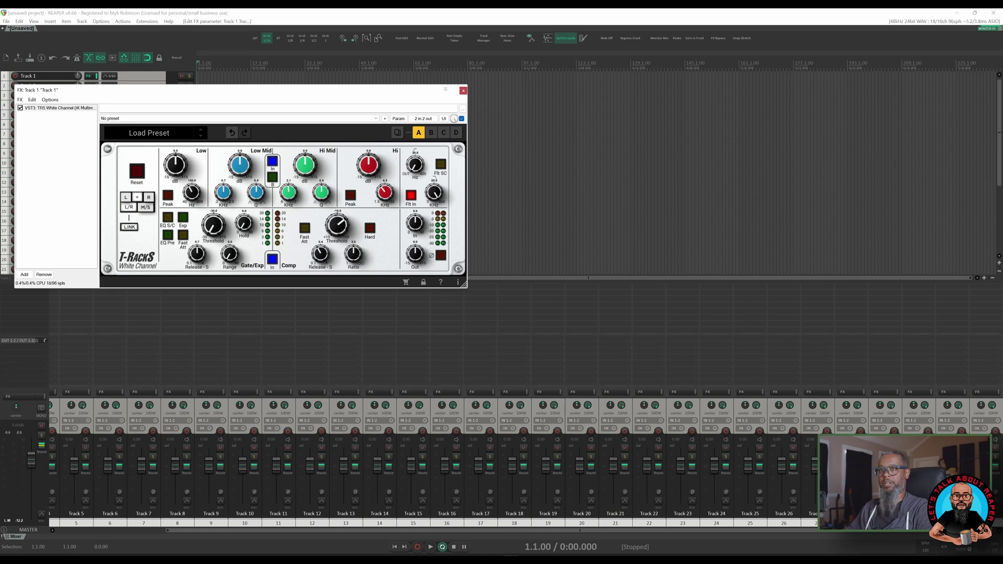
pyautogui.click(120, 21)
pyautogui.click(140, 31)
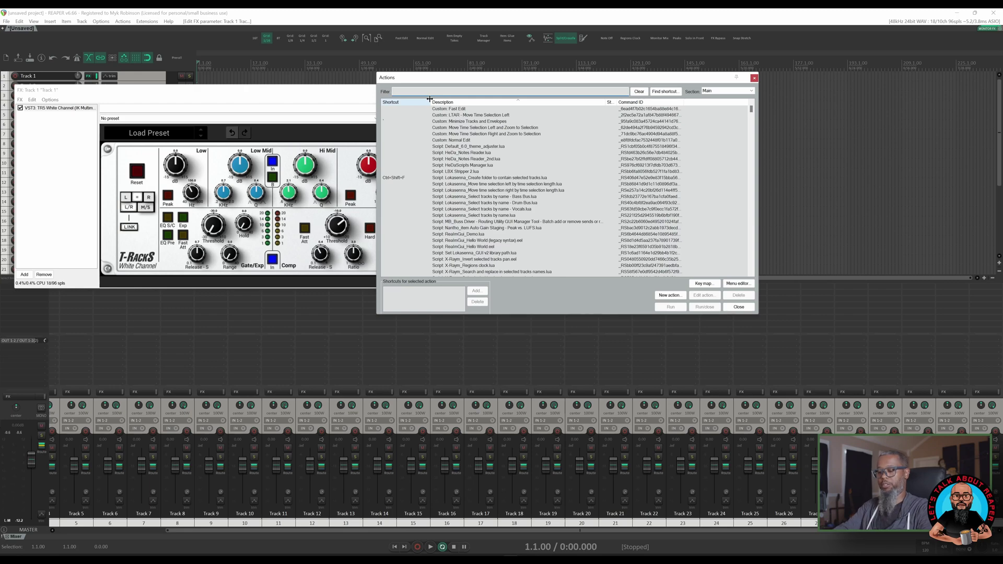
# Run the MPL preserve-parameters script filtered by 'insert fx', then open Track 15's White Channel copy.
pyautogui.write('insert fx')
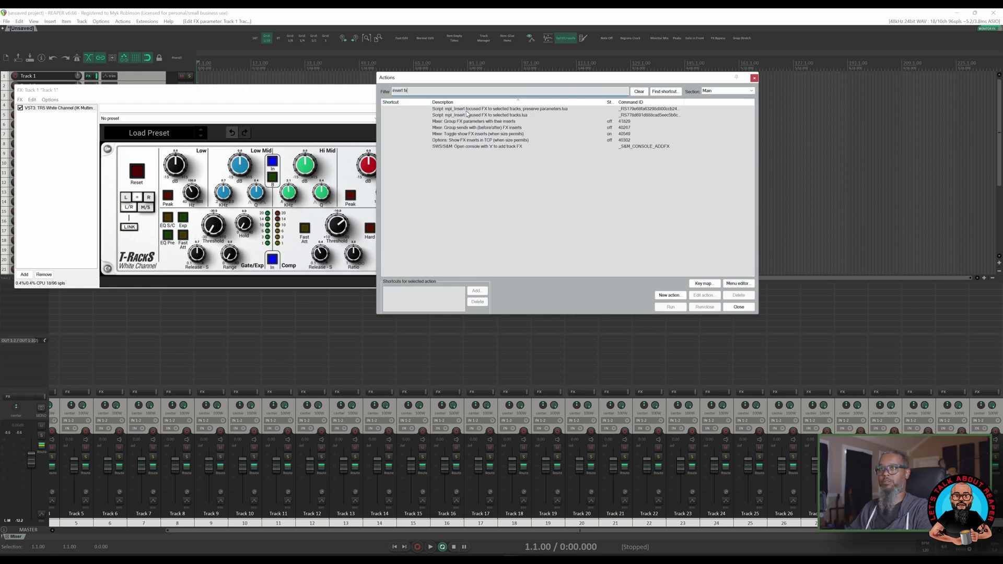
pyautogui.doubleClick(516, 109)
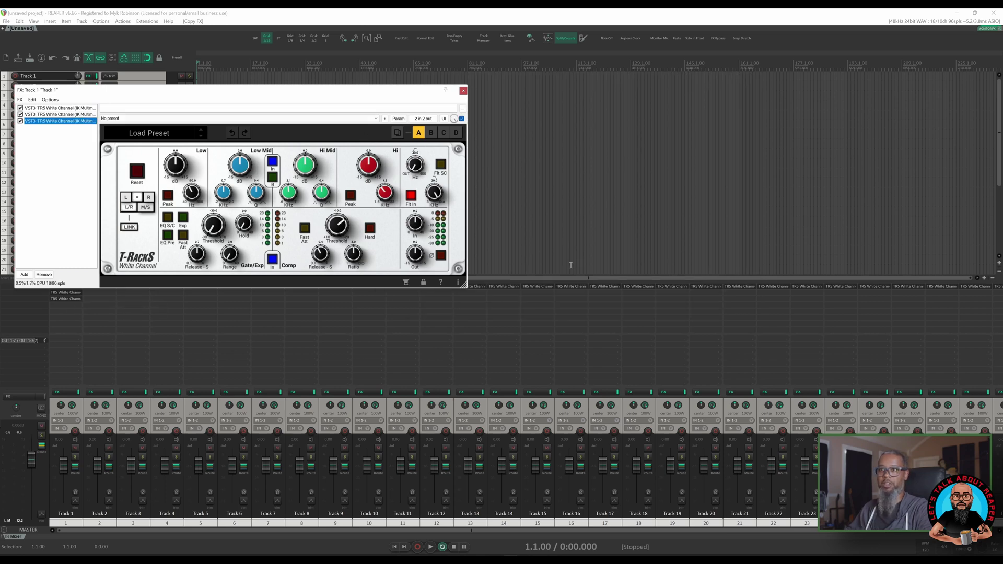
pyautogui.click(539, 289)
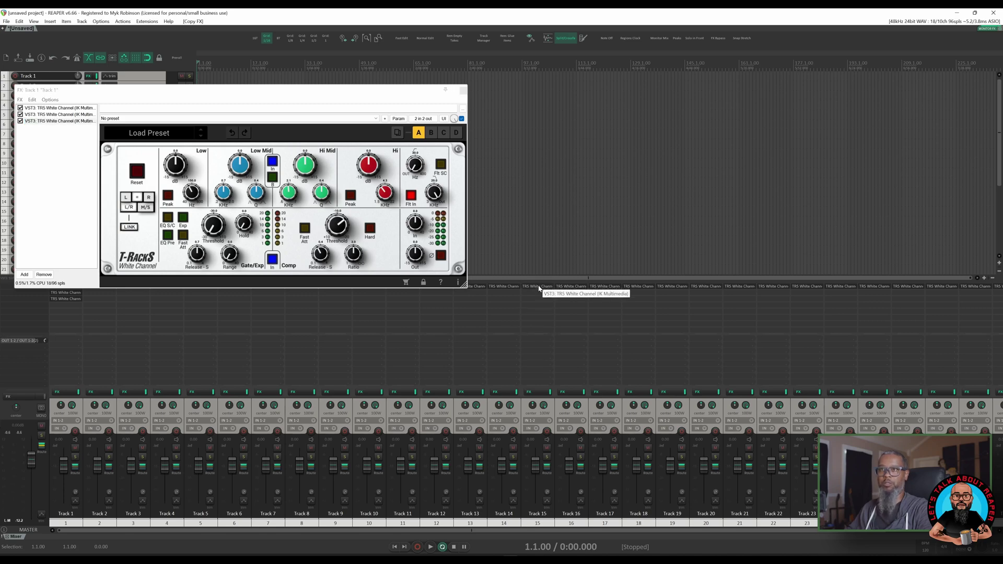
pyautogui.click(539, 288)
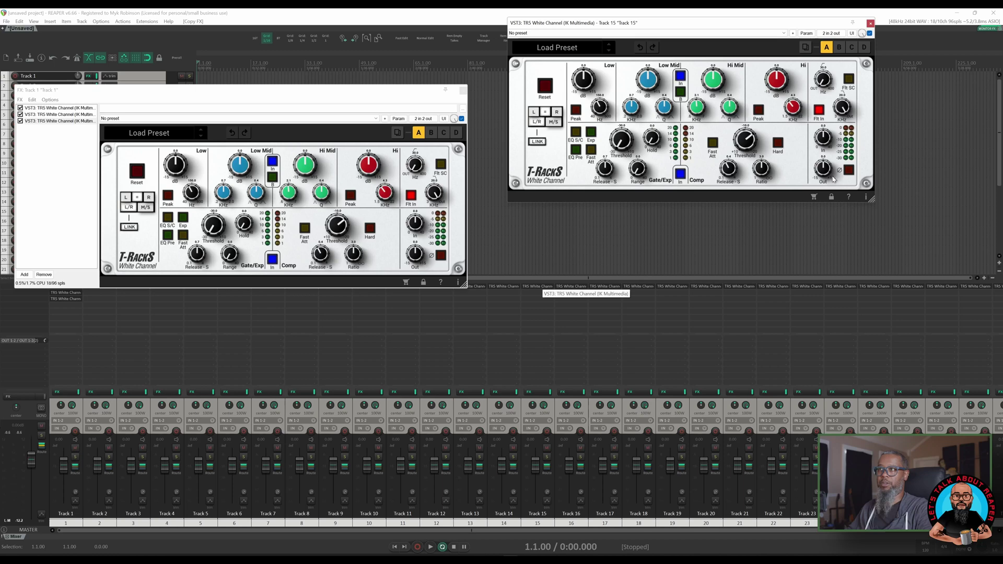